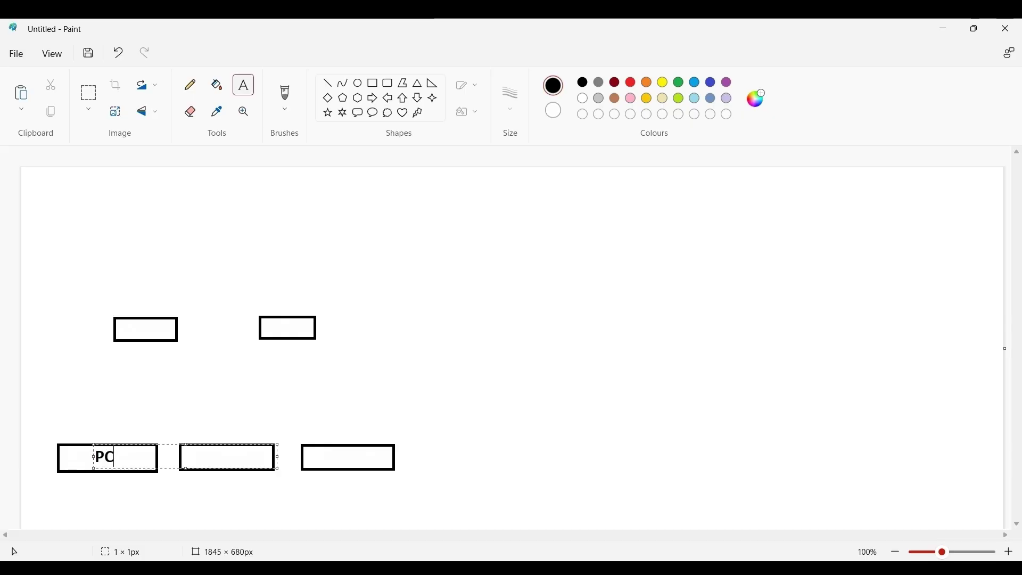
Label the lower boxes Laptop and Mobile and the upper boxes Switch and WIFI
click(228, 457)
text(Laptop)
click(324, 452)
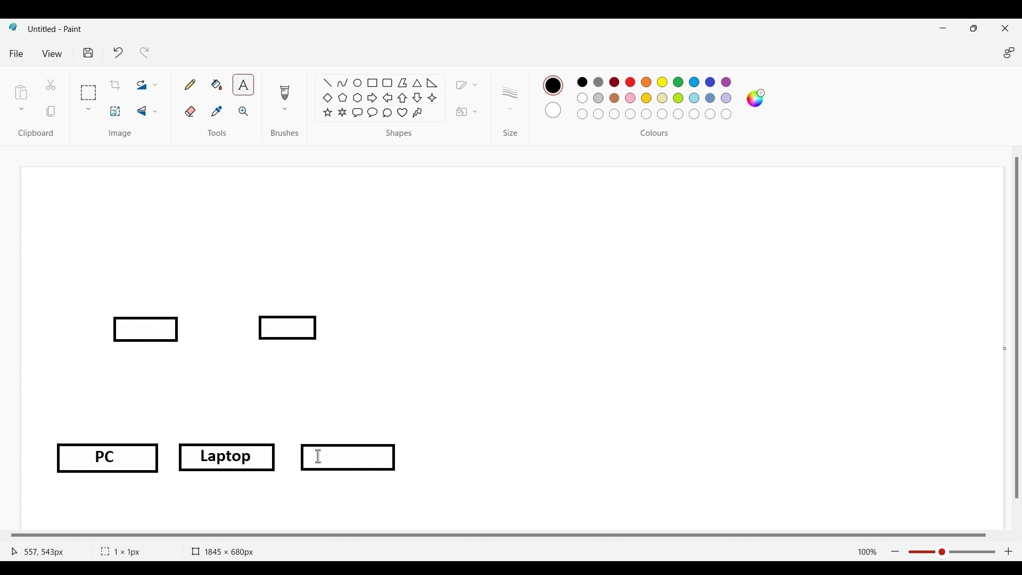
click(324, 452)
text(Mobile)
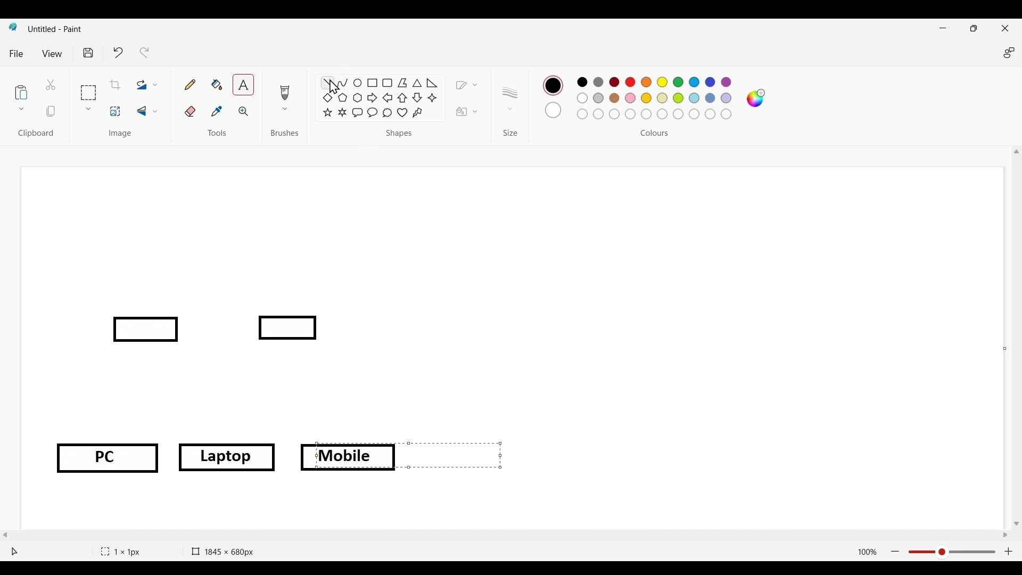
click(120, 328)
text(Switch)
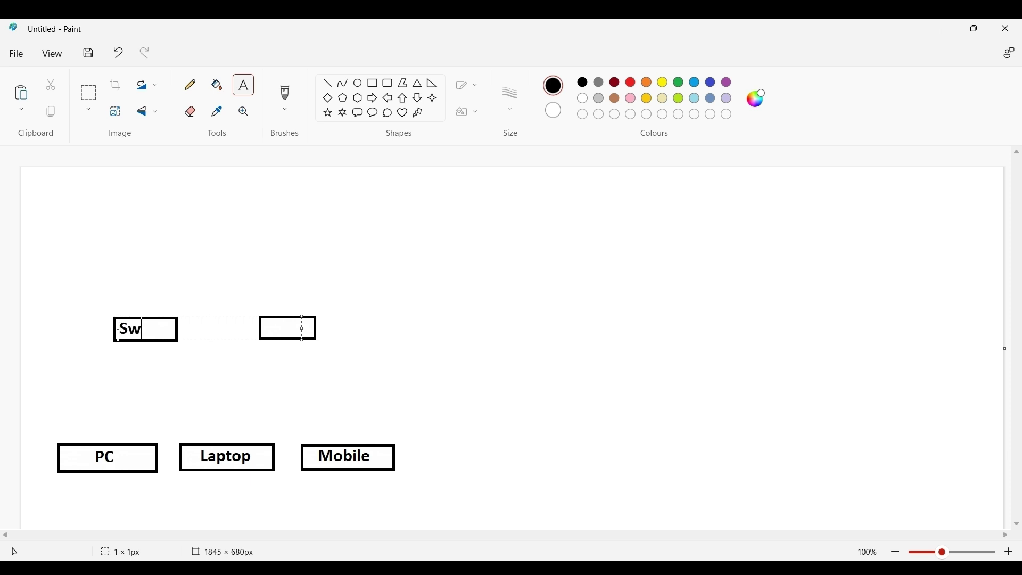
click(272, 328)
text(WIFI)
Draw a third upper box right of WIFI and label it Guest wifi
click(373, 83)
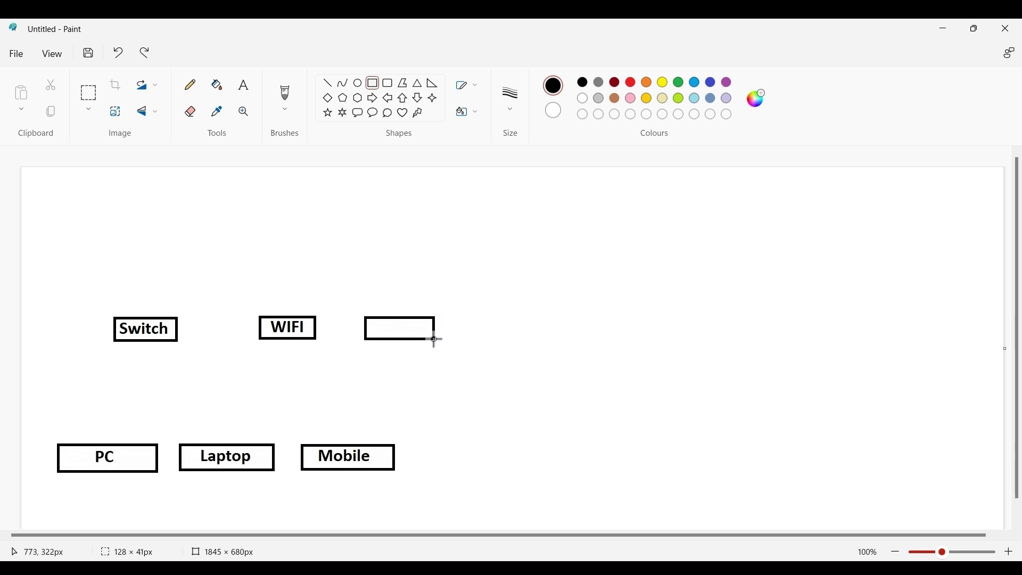
drag(366, 318, 453, 338)
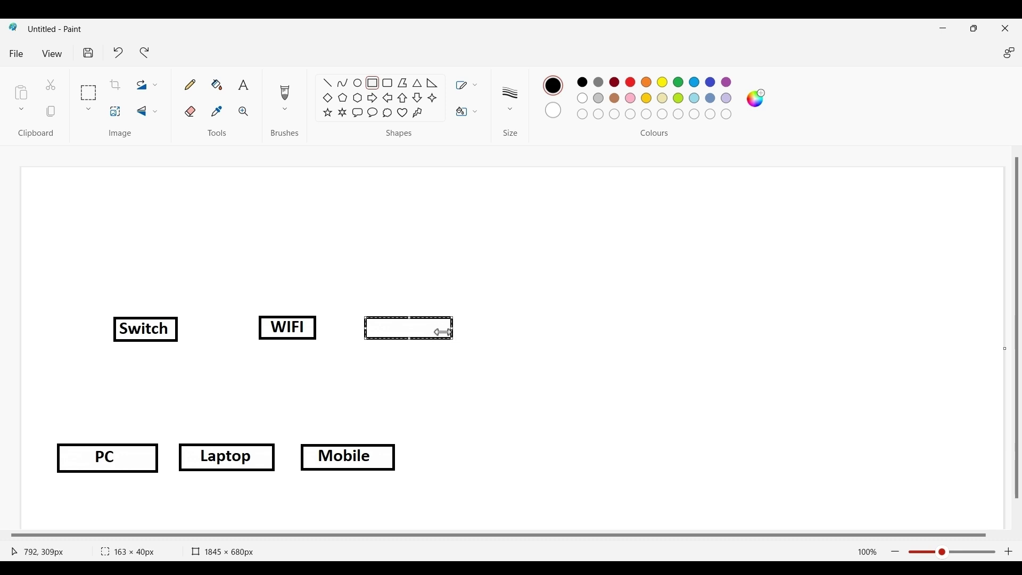
key(t)
click(372, 328)
text(Guest wifi)
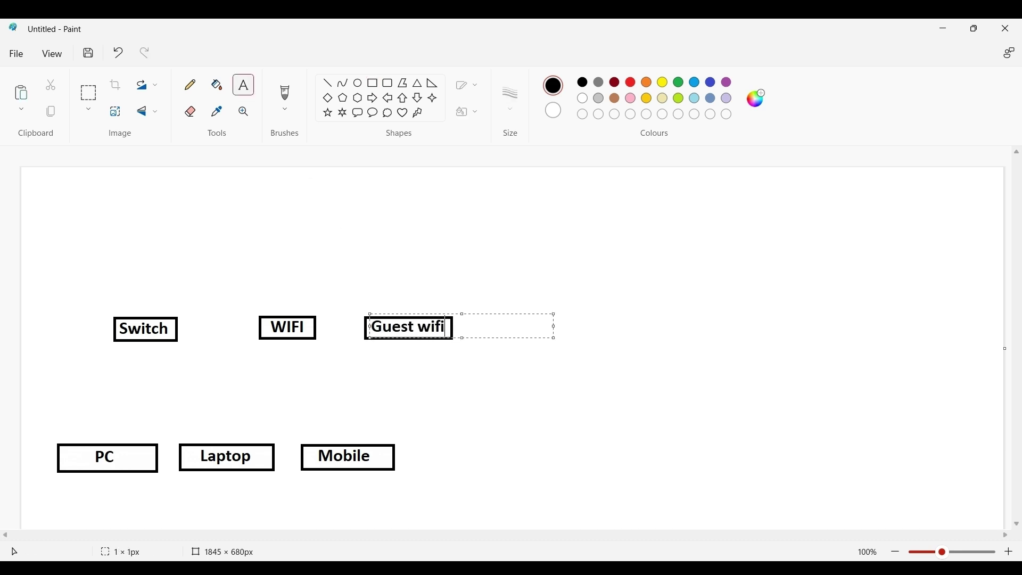
click(328, 83)
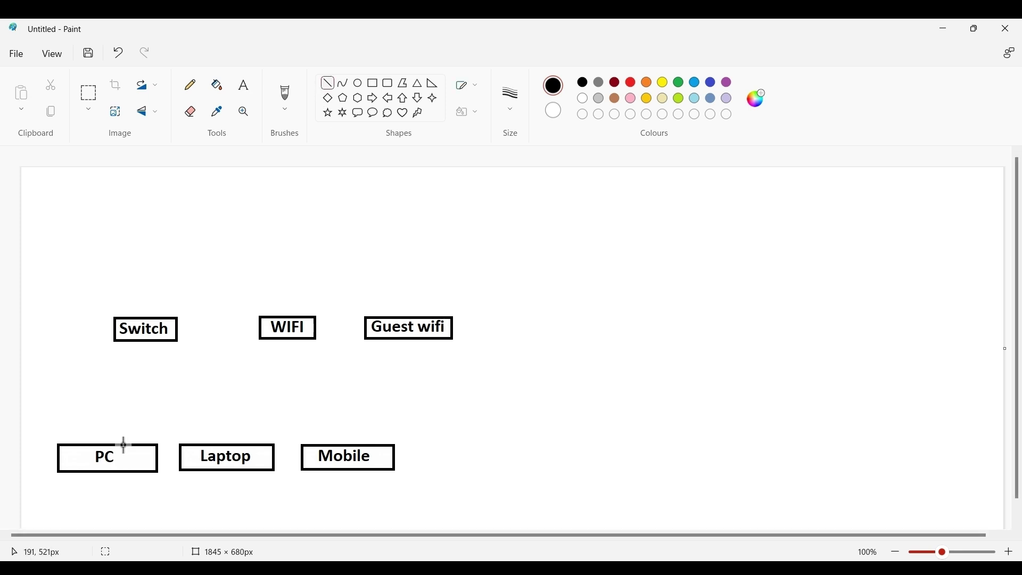
Draw three upward lines: PC to Switch, Laptop to WIFI, Mobile to Guest wifi
drag(124, 444, 133, 343)
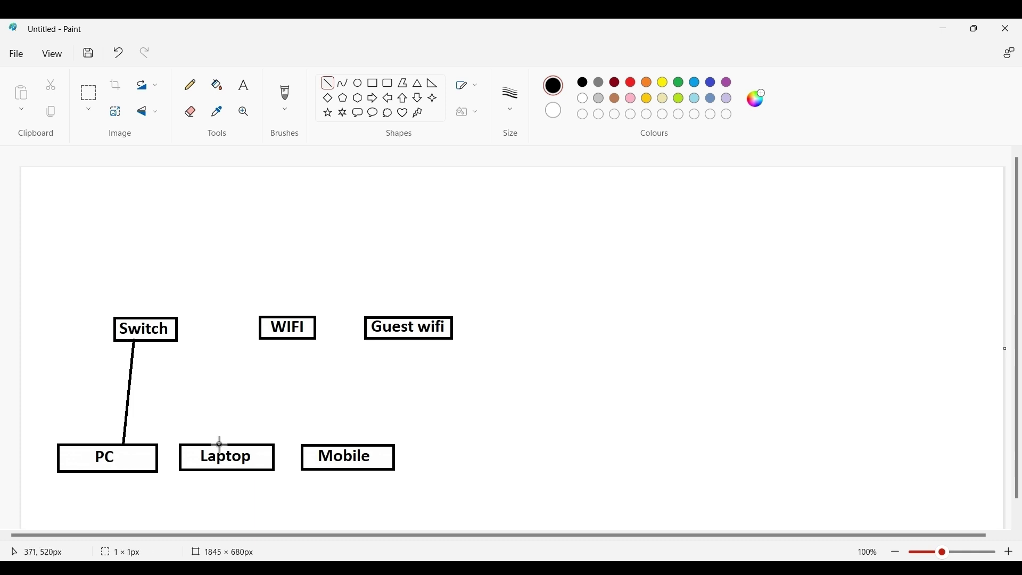
drag(220, 442, 272, 339)
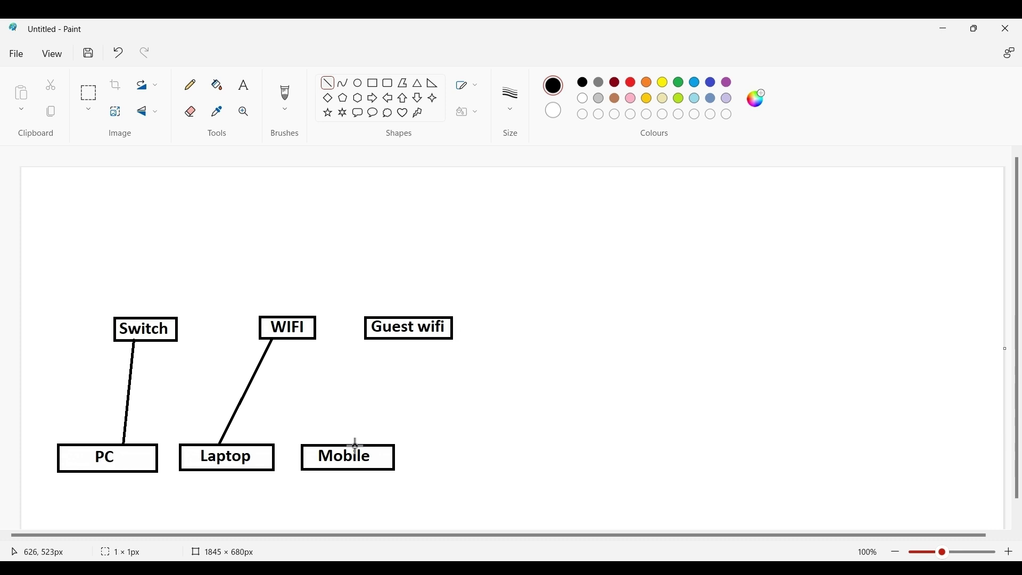
drag(356, 444, 402, 339)
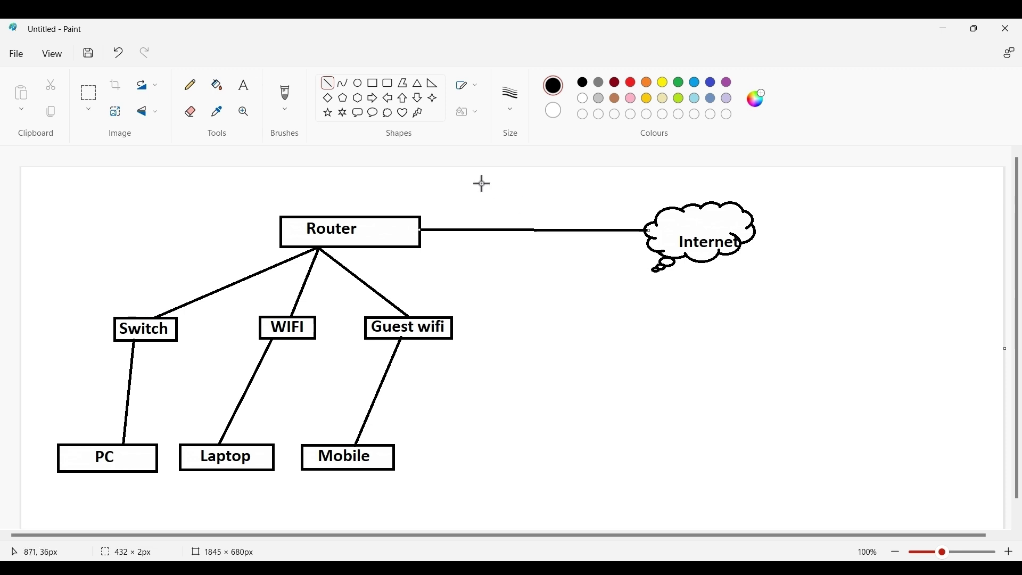
Branch a line down from the Router–Internet link and another right from Router
click(328, 83)
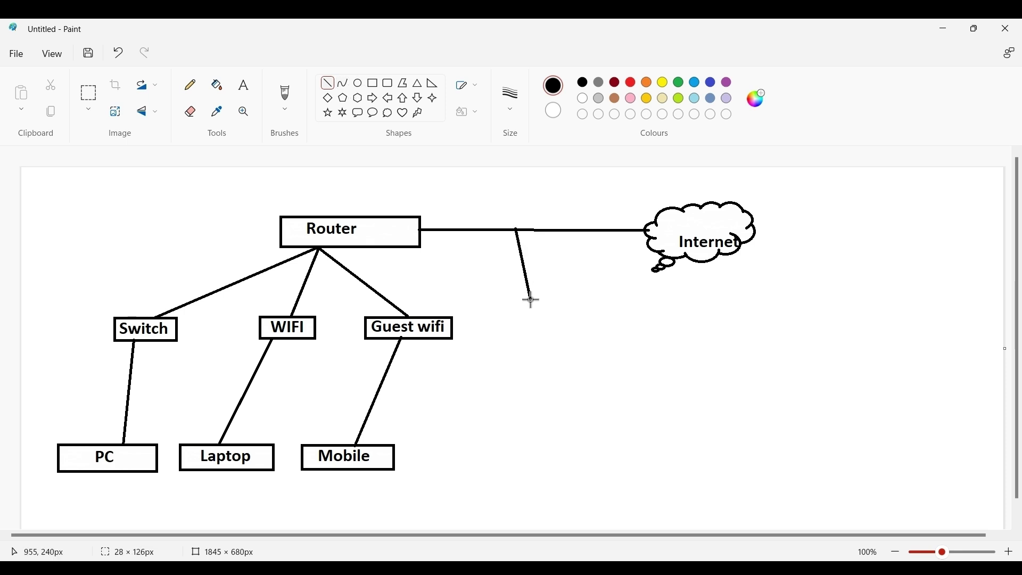
drag(517, 230, 532, 309)
click(373, 83)
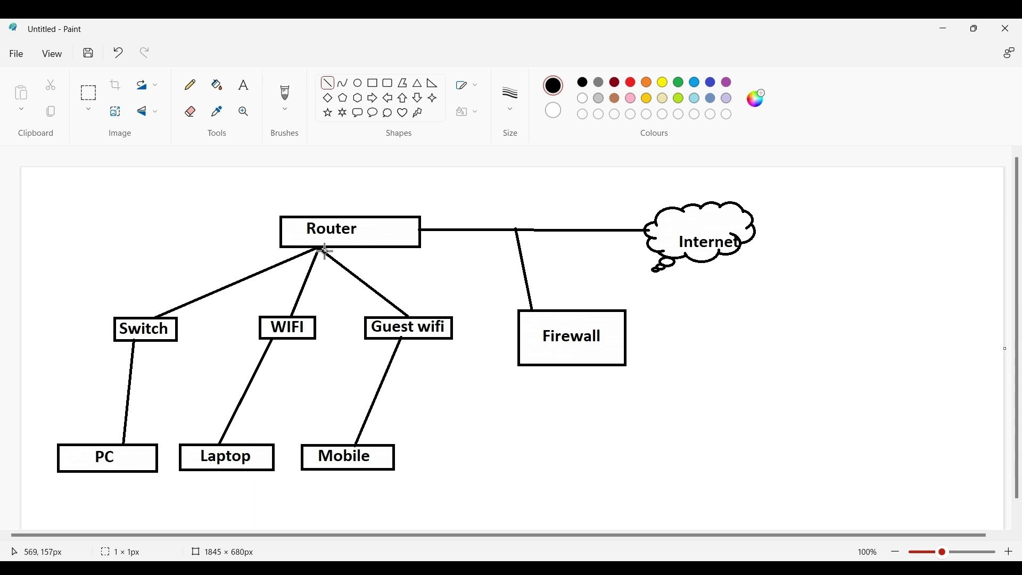
drag(320, 251, 425, 274)
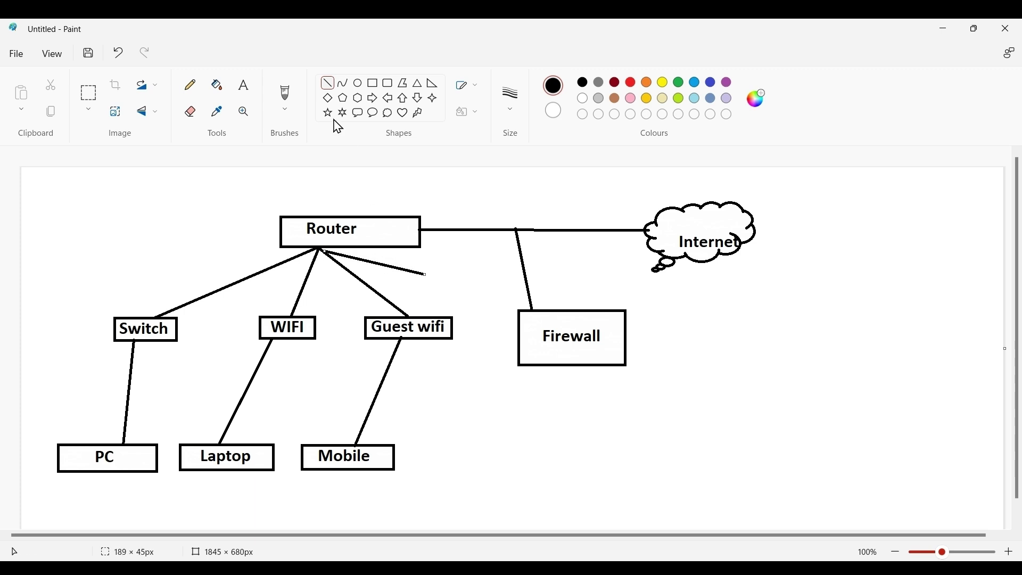
Draw a box at the end of the Router line and a line toward the upper left
click(373, 83)
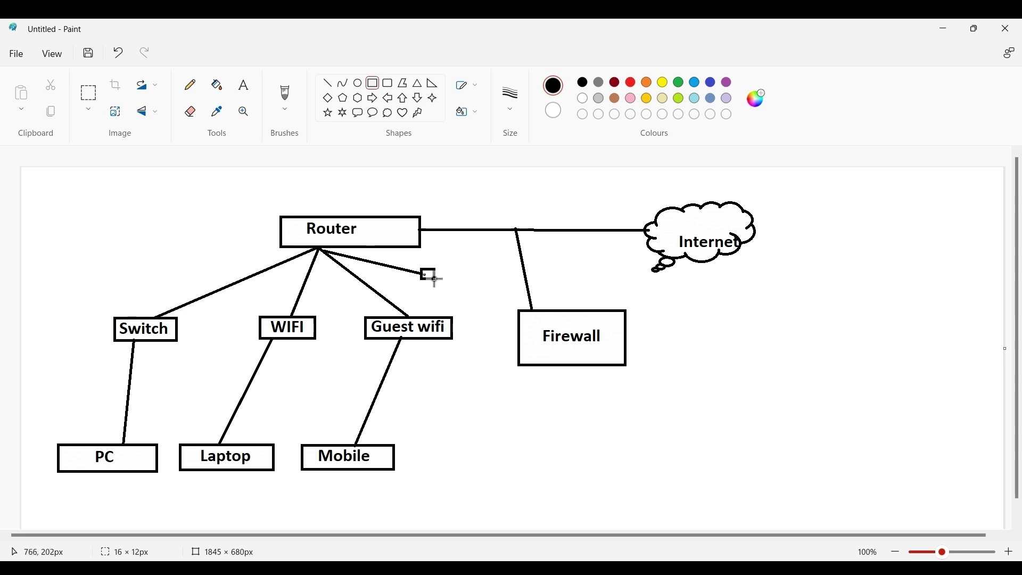
drag(422, 269, 494, 293)
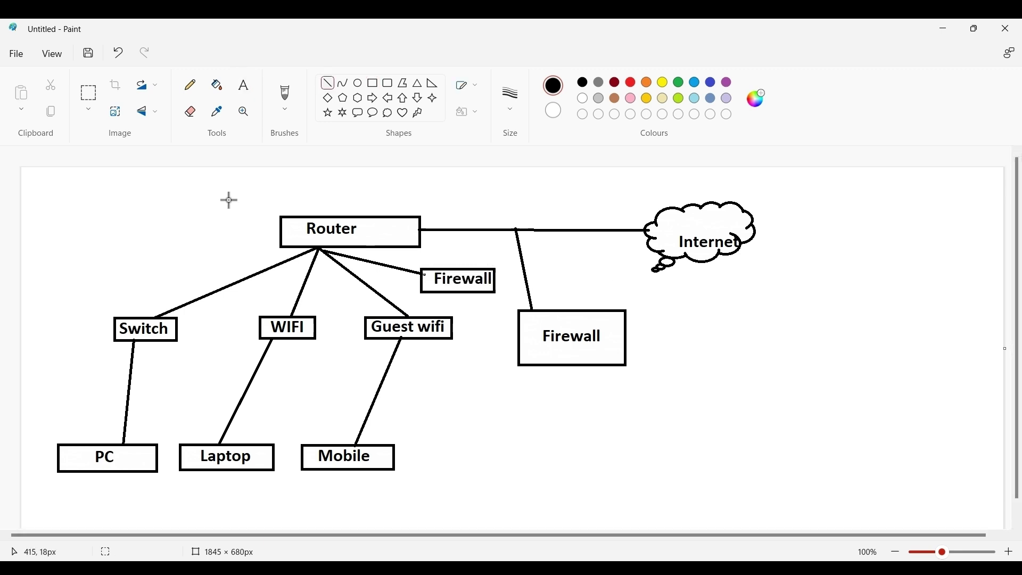
mouse_move(222, 286)
mouse_down()
mouse_move(121, 256)
mouse_move(121, 269)
mouse_up()
Label the upper-left box IPS and attach an IDS label via a short line left of Switch
click(244, 85)
click(88, 252)
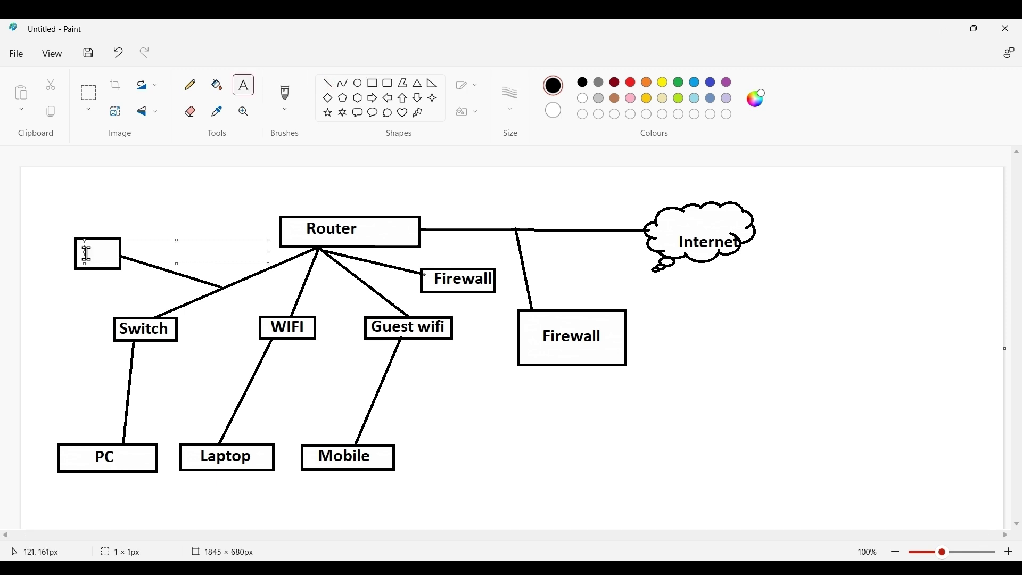
text(IPS)
click(329, 84)
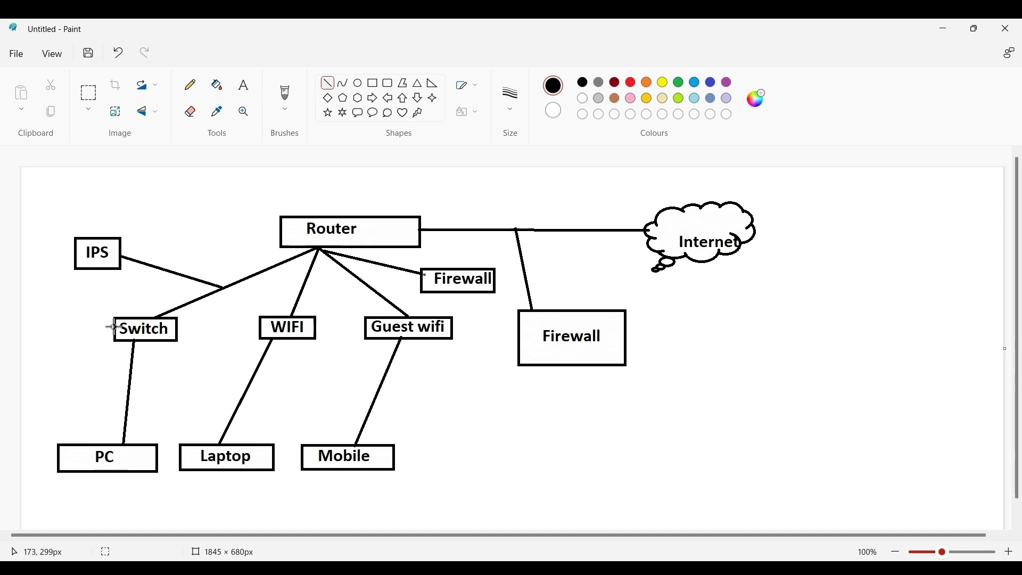
drag(114, 326, 90, 326)
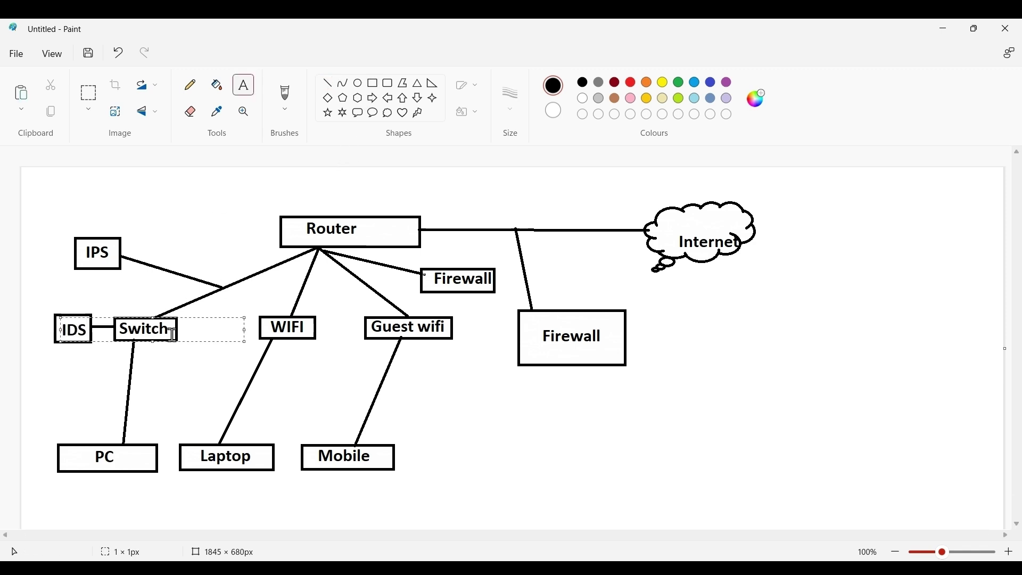
click(243, 85)
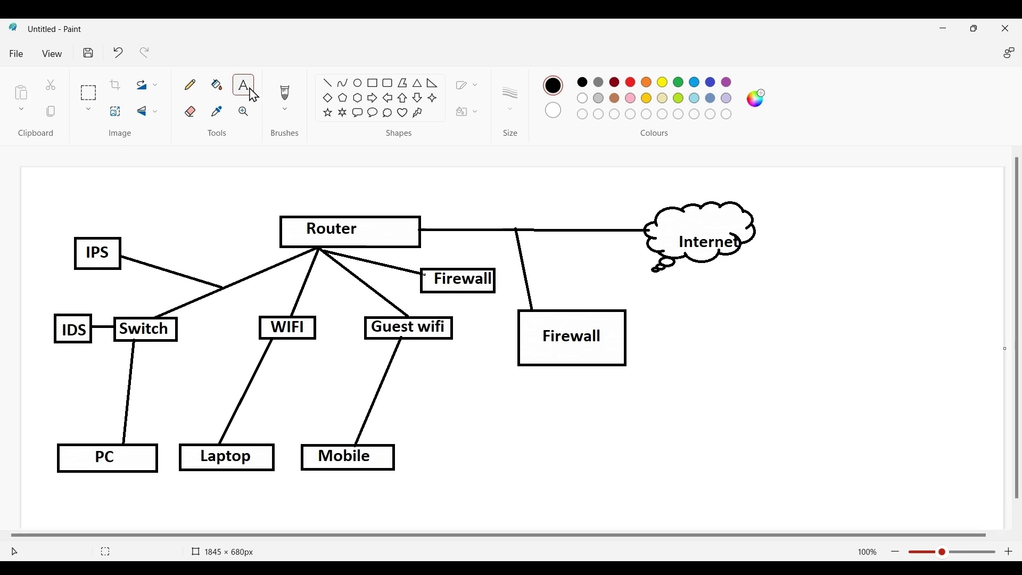